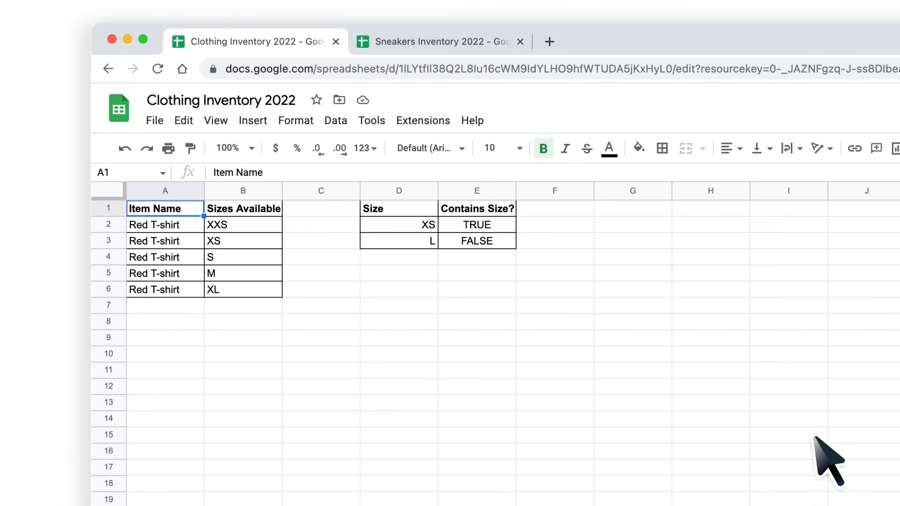
- Start a new named function called CONTAINS with the description "Checks whether the value appears in a range."
click(478, 227)
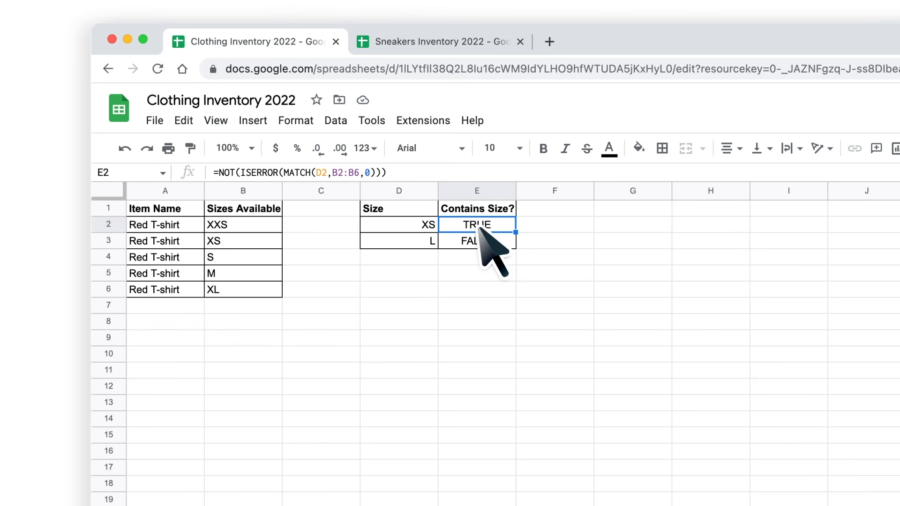
click(336, 120)
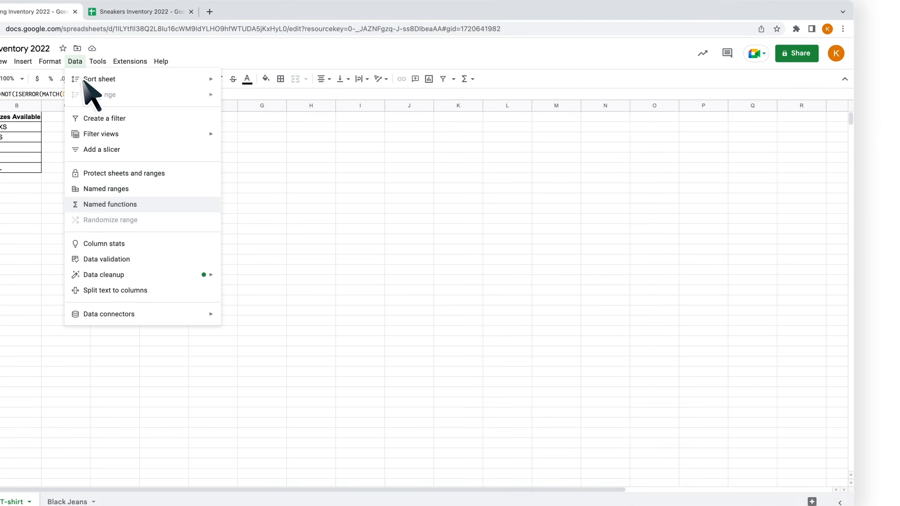
click(146, 204)
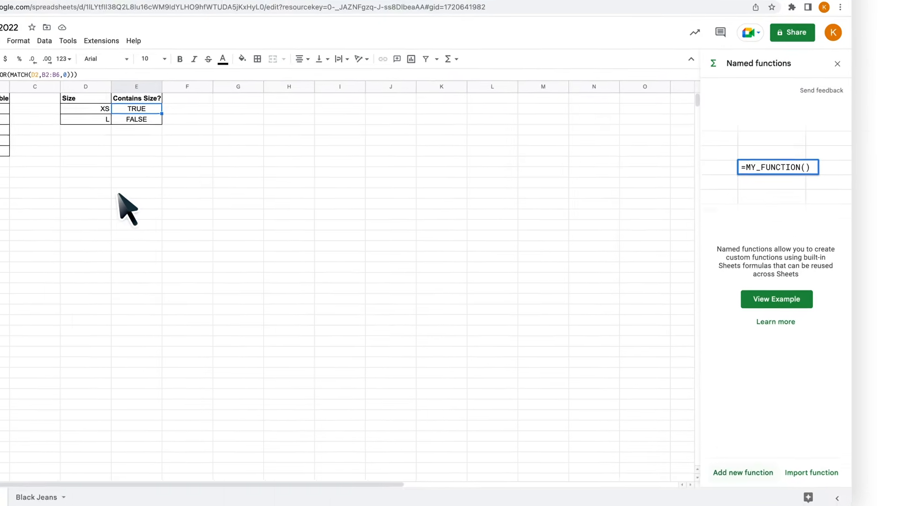
click(718, 443)
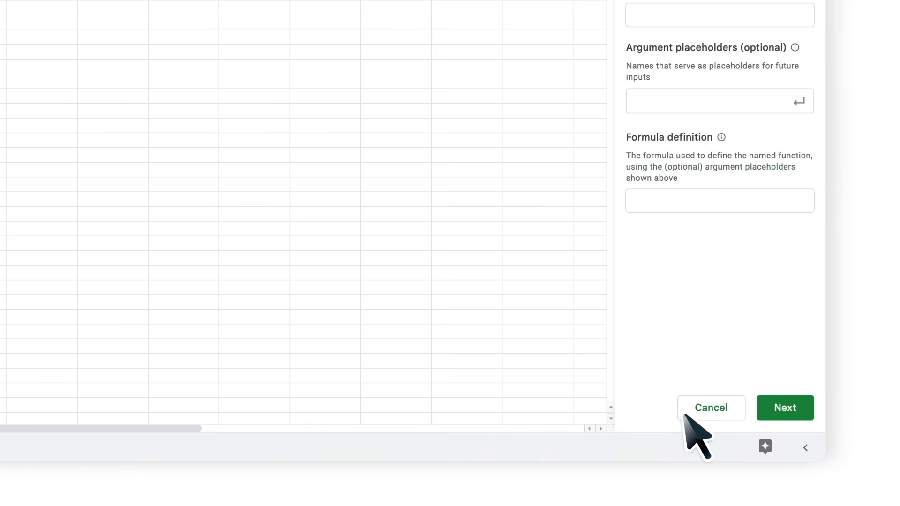
click(628, 37)
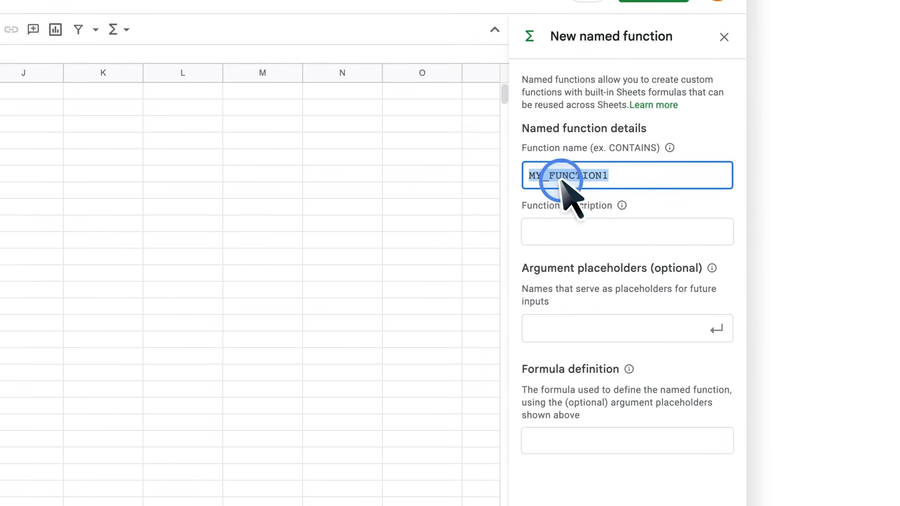
text(CONTAINS)
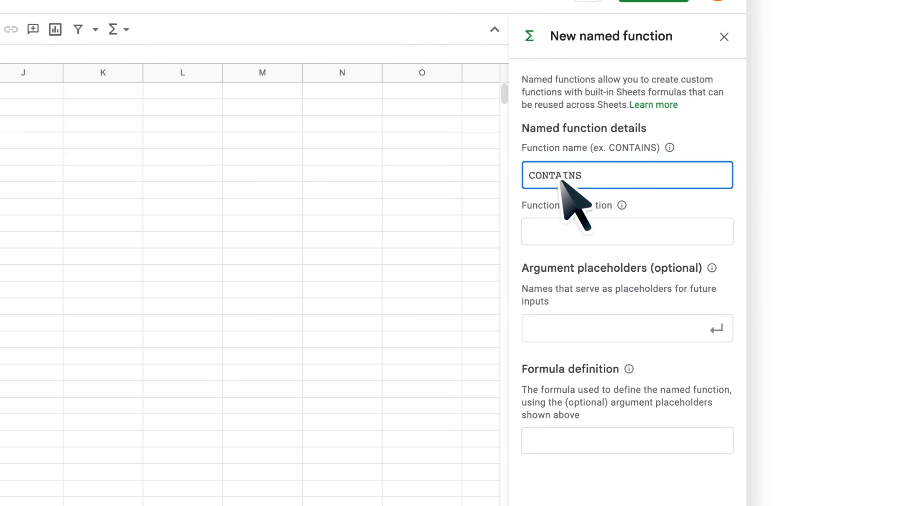
click(583, 237)
text(Checks whether the value appears in a range.)
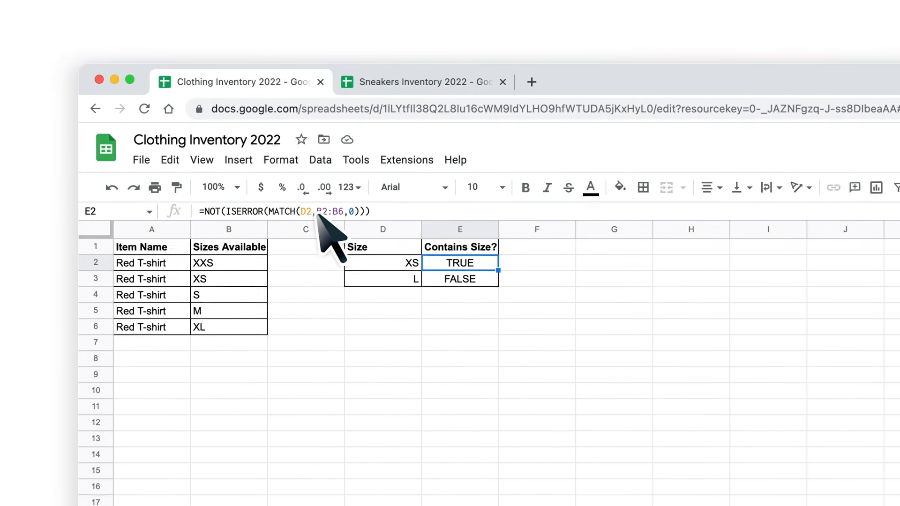
- Copy the formula =NOT(ISERROR(MATCH(D2,B2:B6,0))) from cell E2 into the named function's formula definition
click(315, 214)
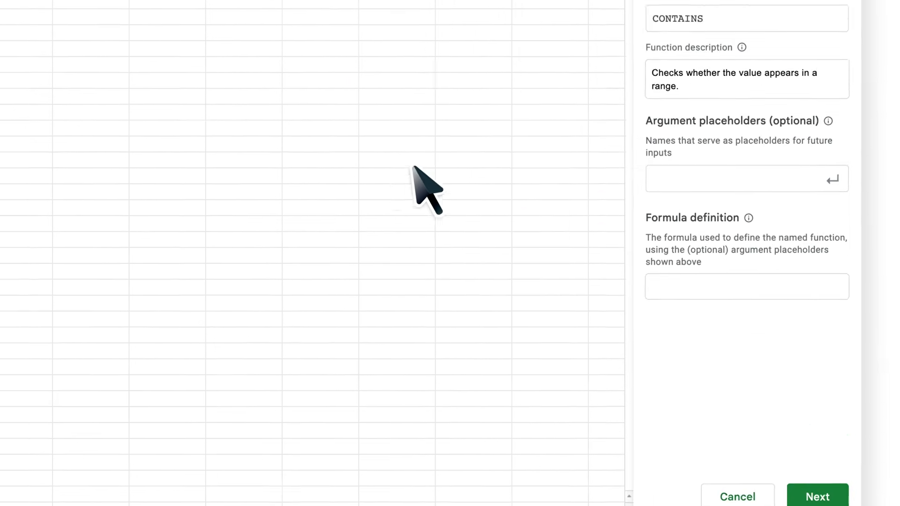
click(625, 226)
text(=NOT(ISERROR(MATCH(D2,B2:B6,0))))
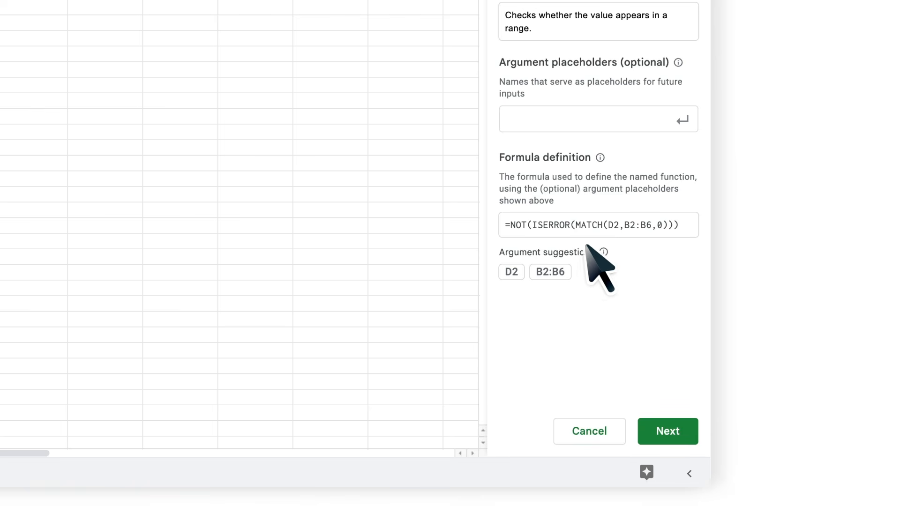
- Replace the D2 reference in the formula definition with an argument placeholder named search_query
click(511, 272)
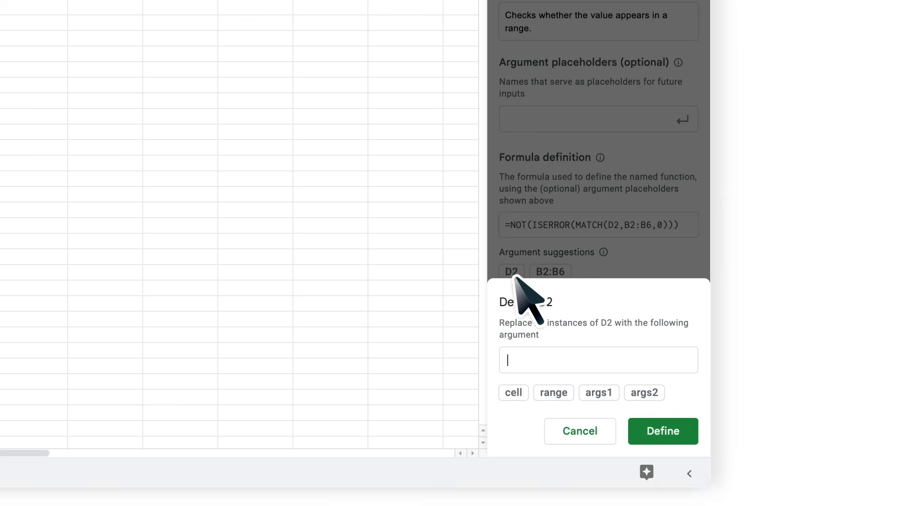
click(526, 361)
text(search_query)
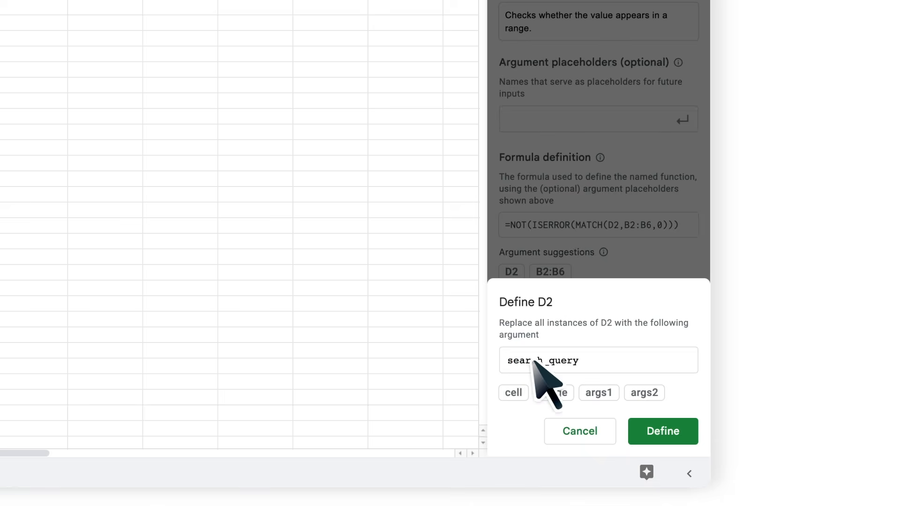
click(660, 432)
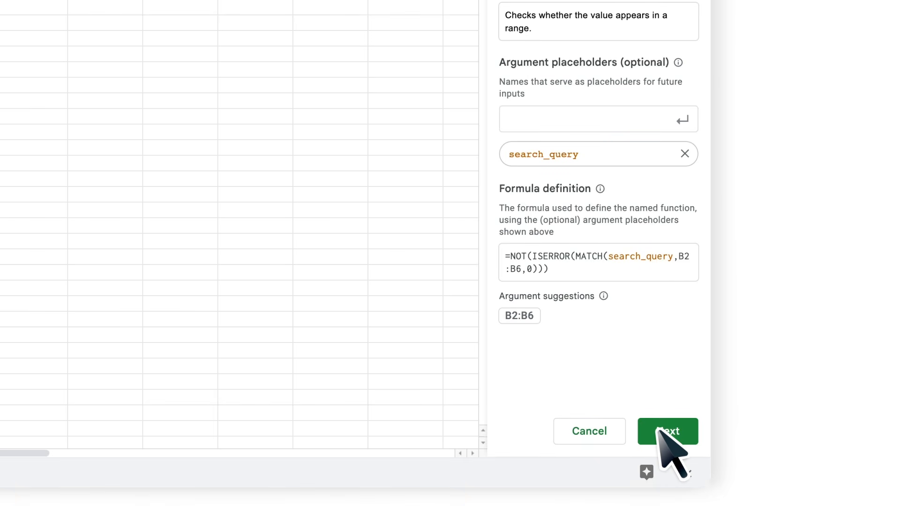
- Replace the B2:B6 reference in the formula definition with an argument placeholder named search_range
click(524, 315)
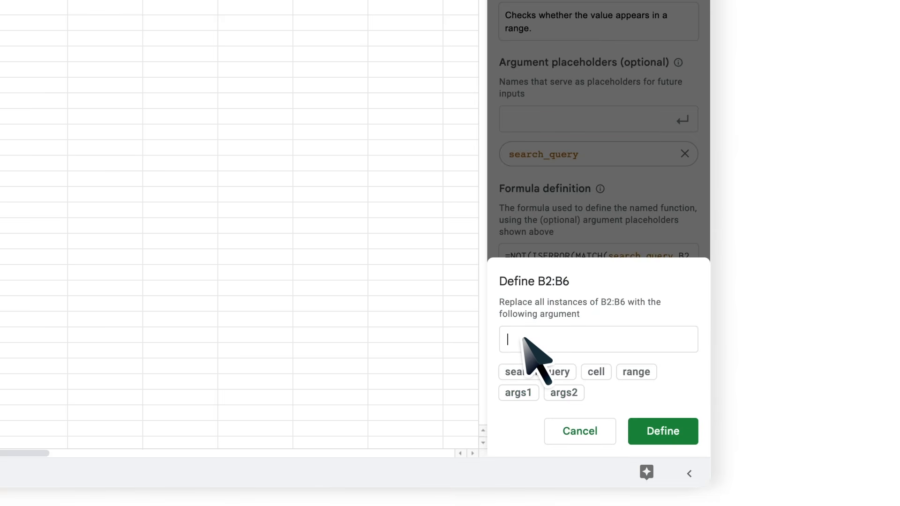
click(521, 339)
text(search_range)
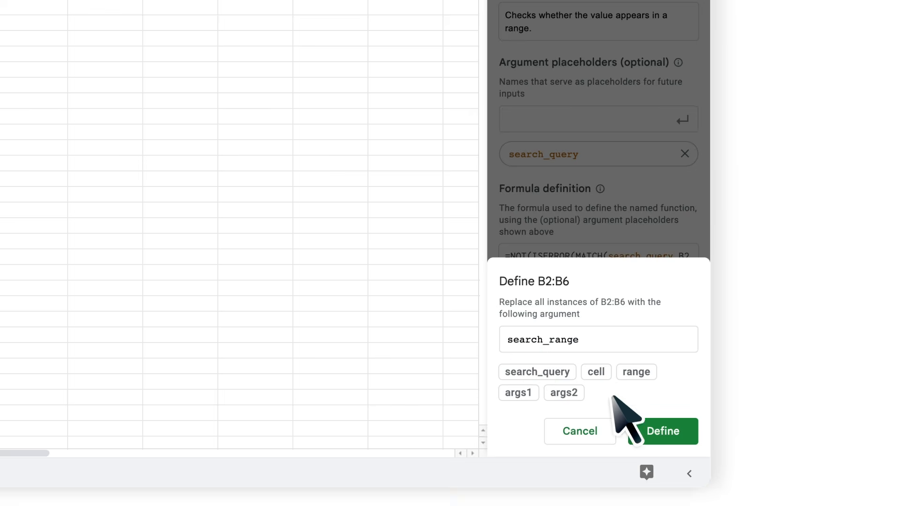
click(665, 430)
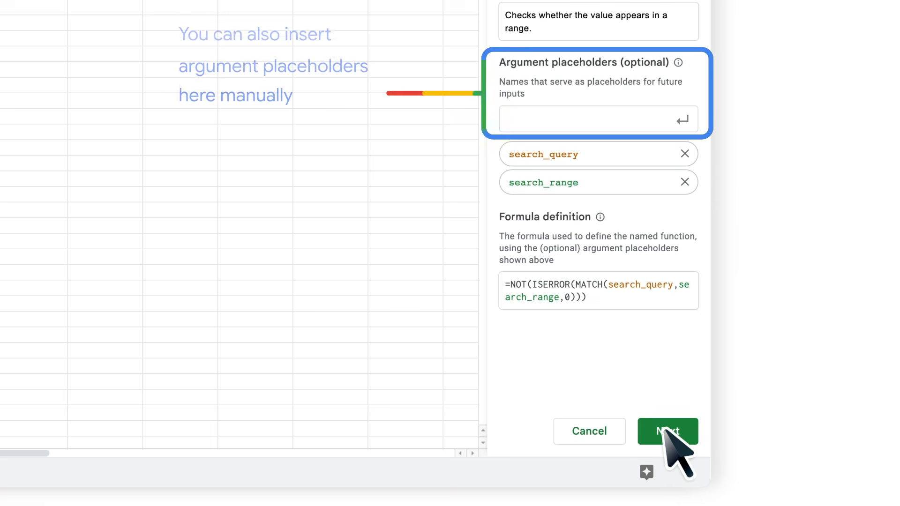
- Proceed to the additional details and describe search_query as "The value you’re searching for" with the example D2
click(665, 430)
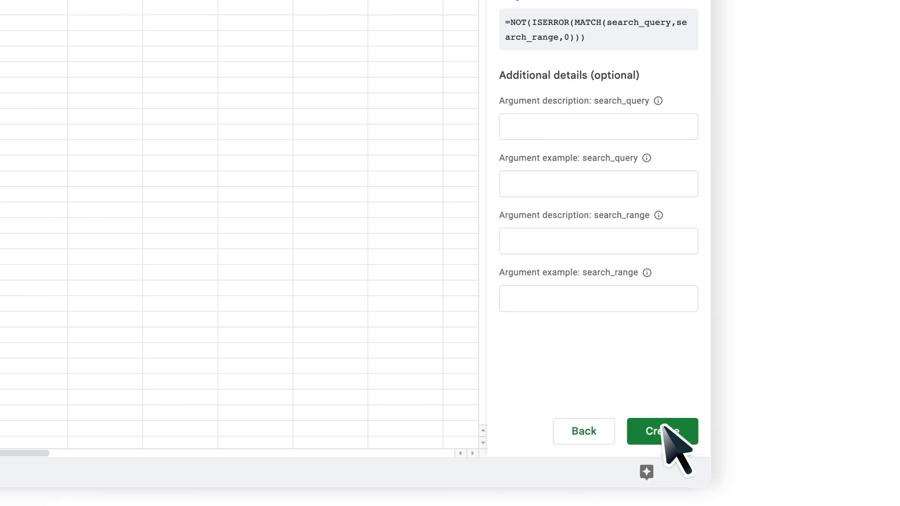
click(541, 133)
text(The value you’re searching for)
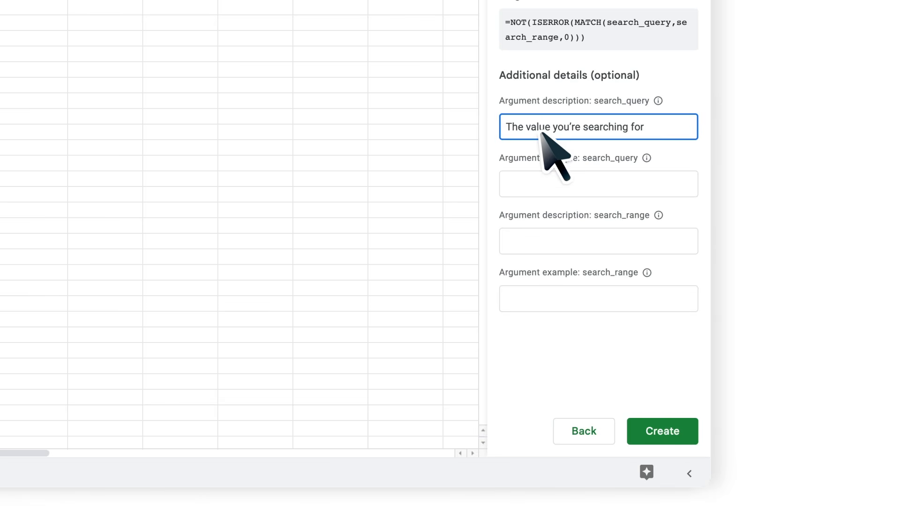
click(535, 183)
text(D2)
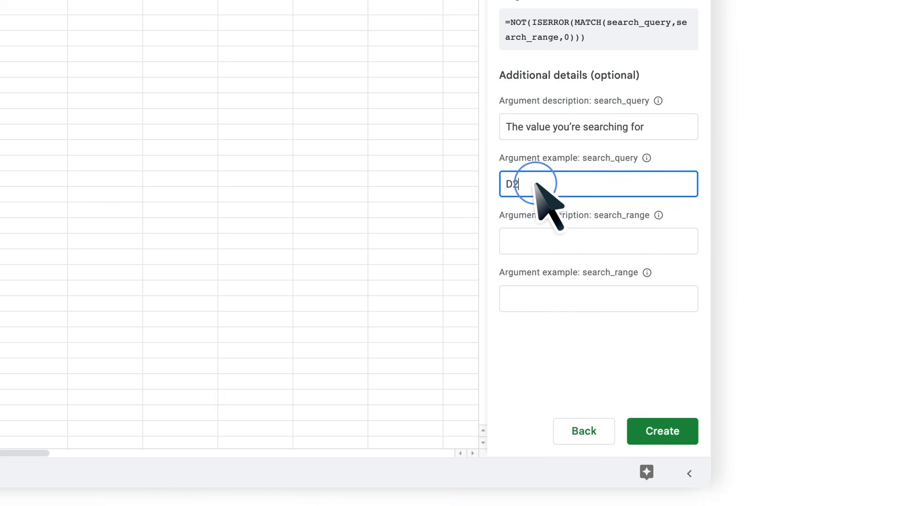
- Describe search_range as "The range you’re looking for the value in" with the example B2:B6, and create the function
click(549, 240)
text(The range you’re looking for the value in)
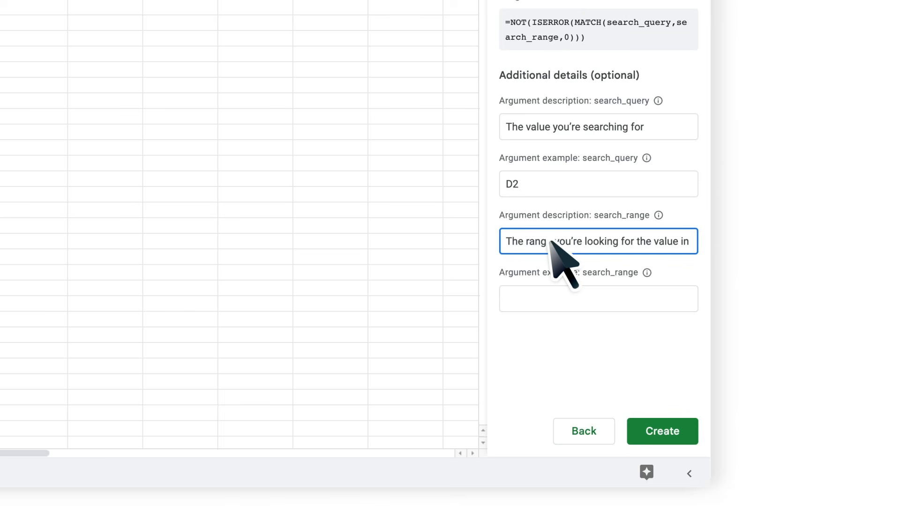
click(571, 298)
text(B2:B6)
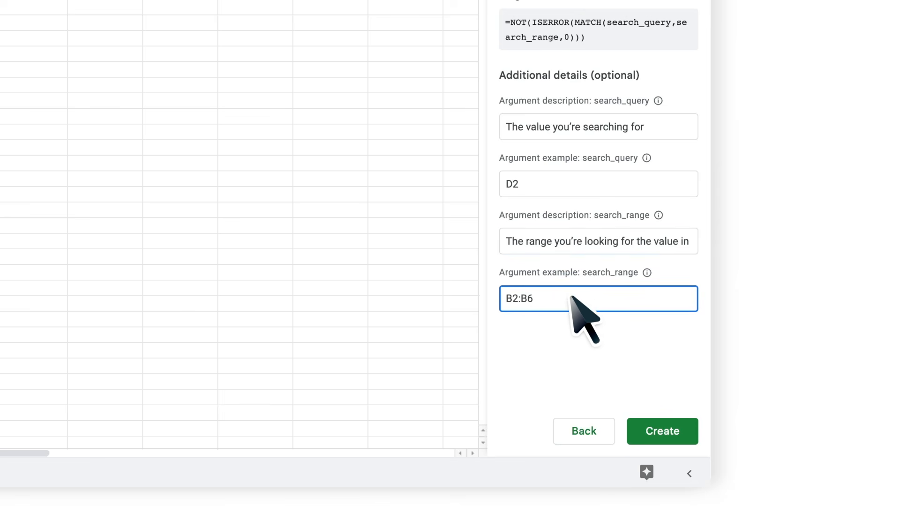
click(657, 429)
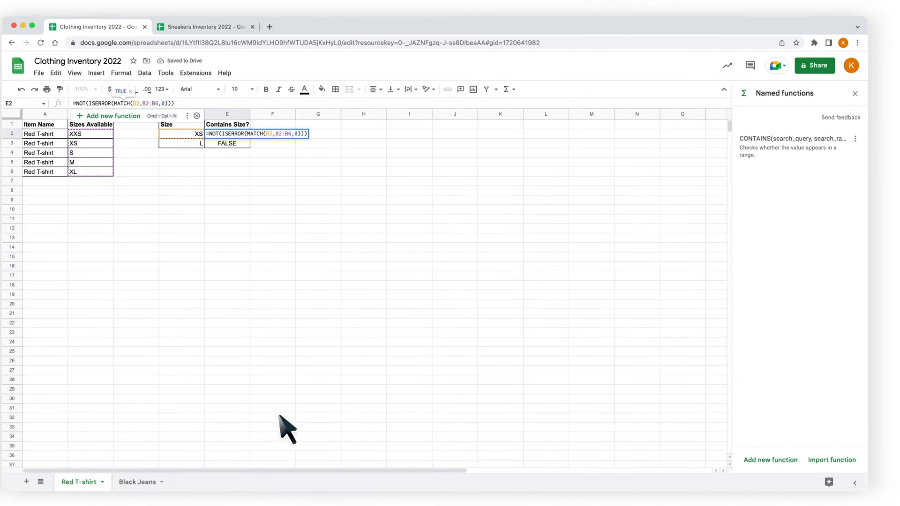
- On the Black Jeans sheet, start a CONTAINS formula in cell E2 and review the function's expanded help
click(165, 485)
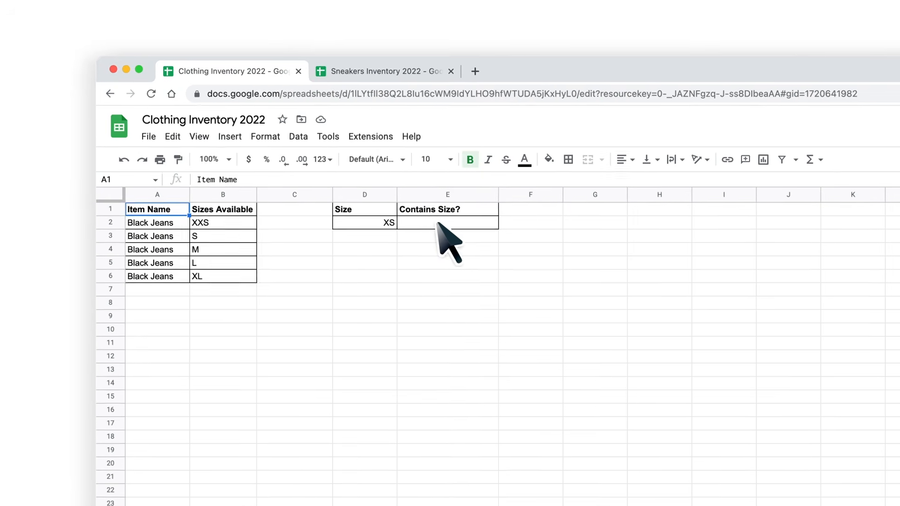
click(438, 224)
text(=CONTAINS)
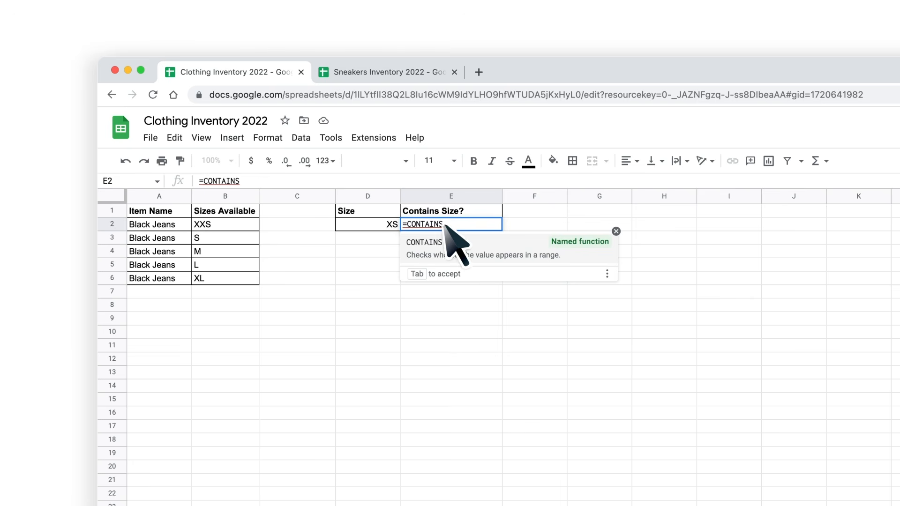
click(549, 250)
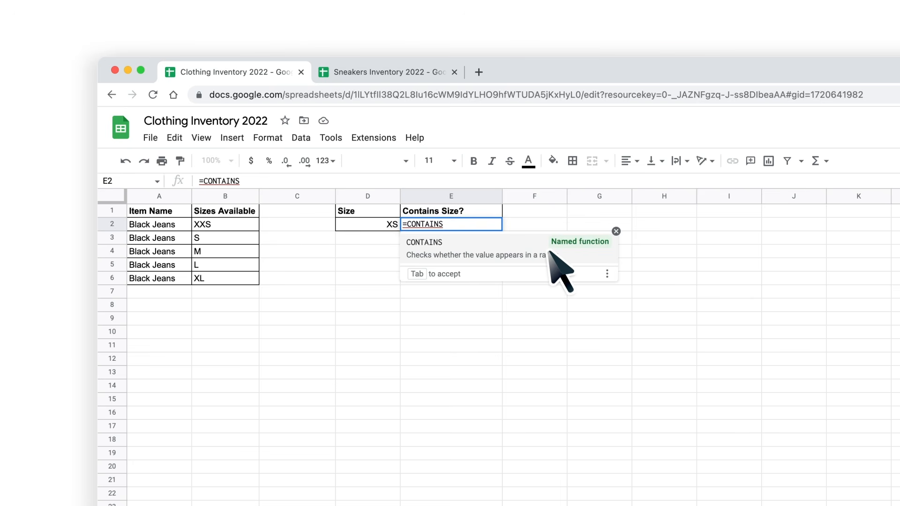
click(608, 248)
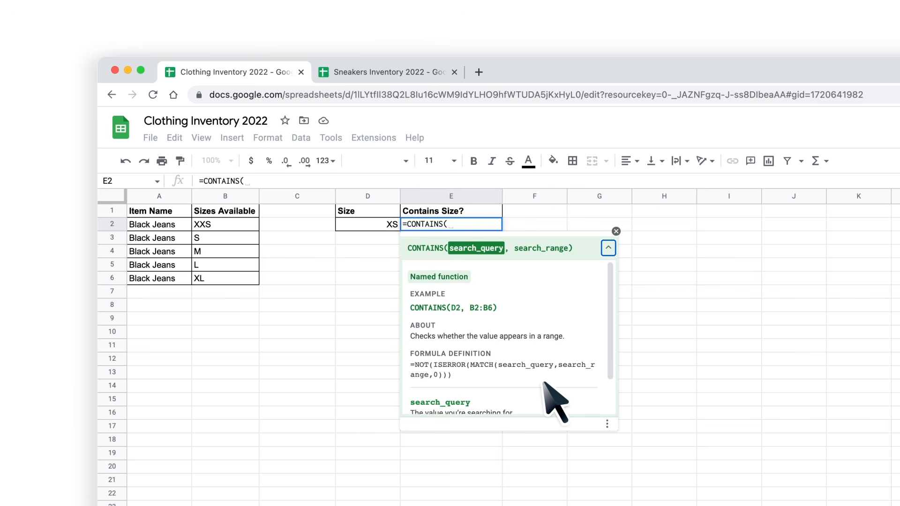
scroll(545, 383, down, 2)
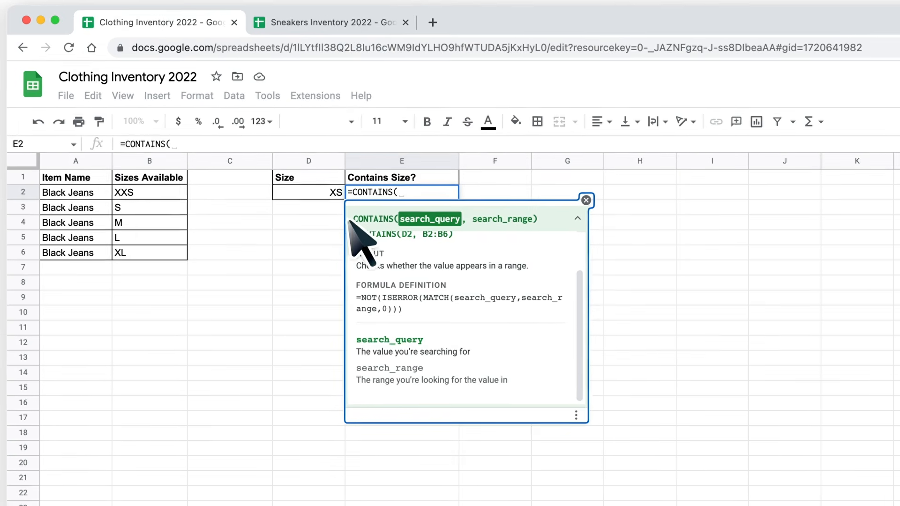
- Complete the CONTAINS formula in E2 with D2 as the search query and B2:B6 as the search range
click(318, 192)
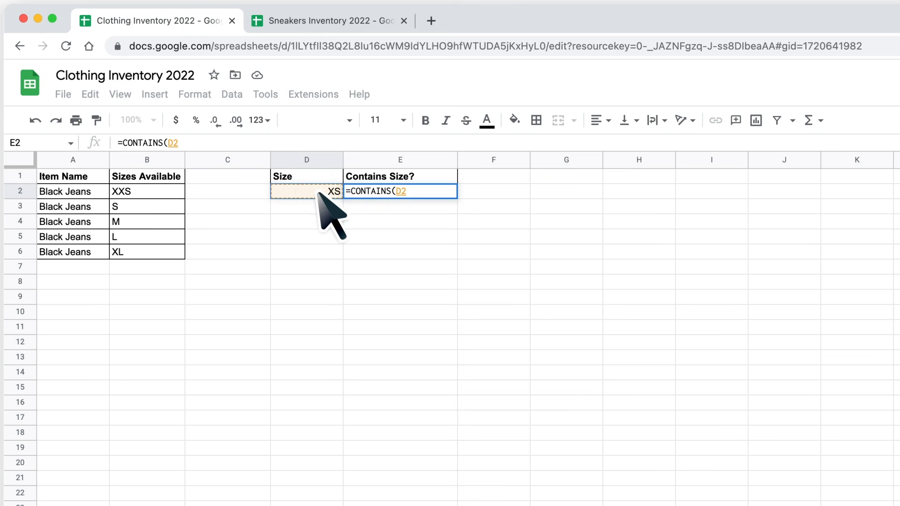
text(,)
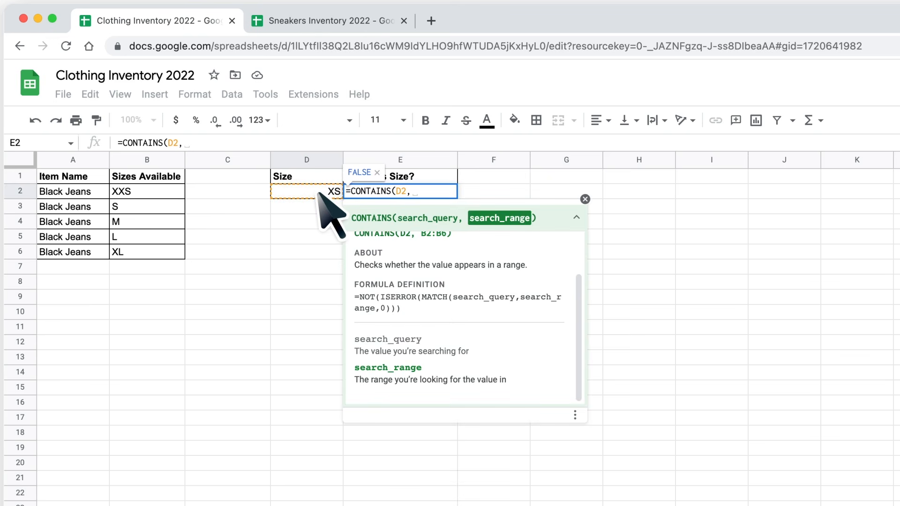
click(152, 192)
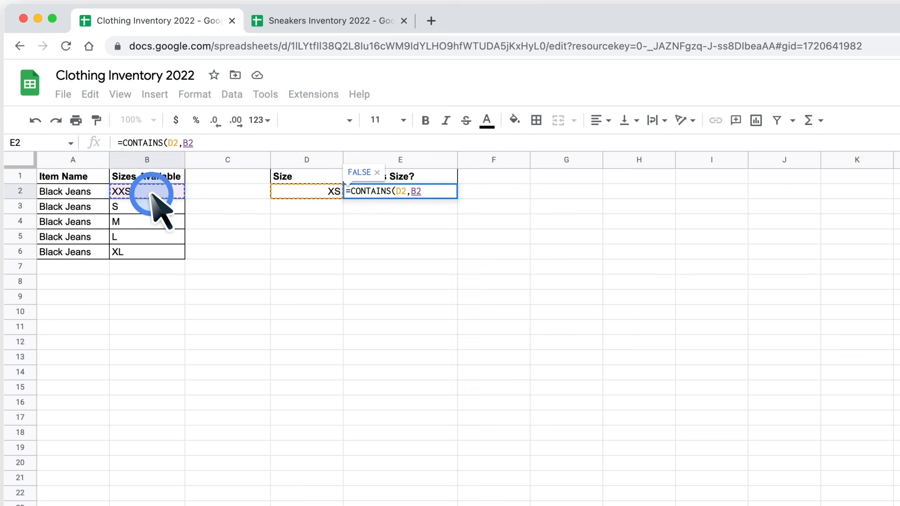
drag(151, 193, 151, 253)
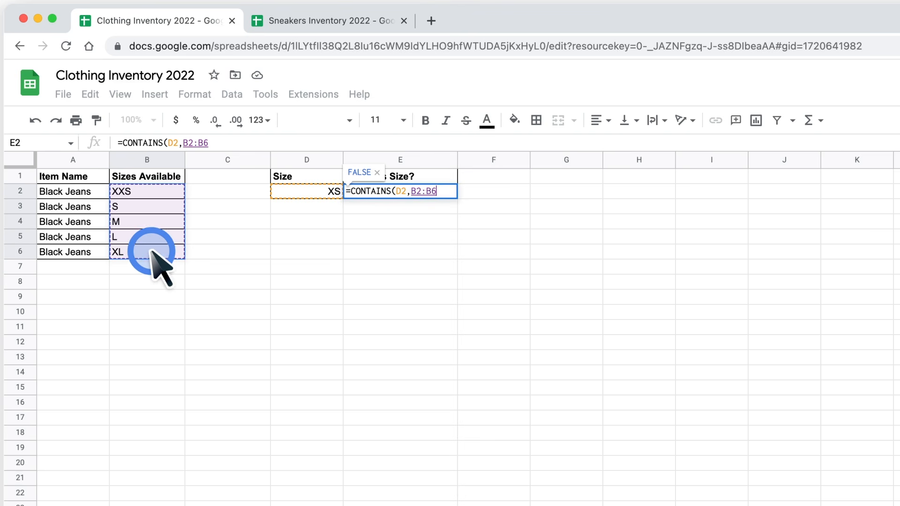
key(Return)
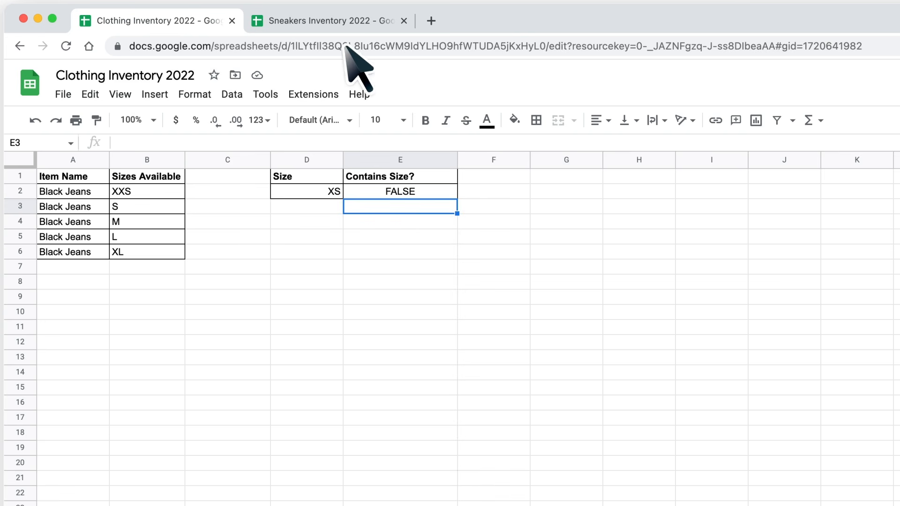
- In the Sneakers Inventory 2022 spreadsheet, import the CONTAINS named function from the Clothing Inventory 2022 file
click(336, 21)
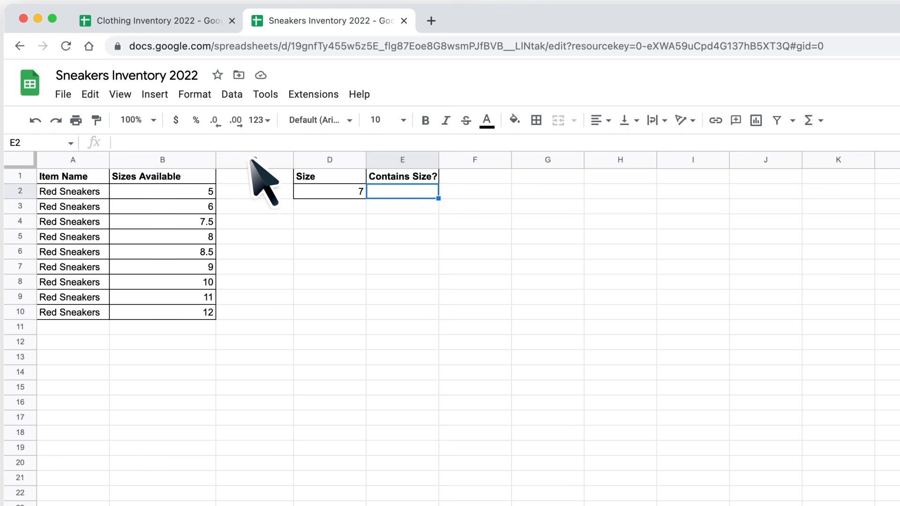
click(232, 95)
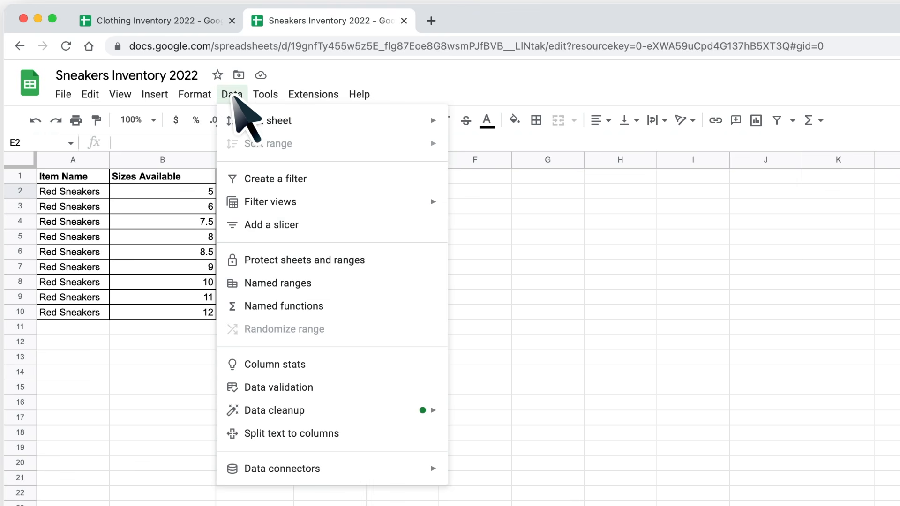
click(337, 313)
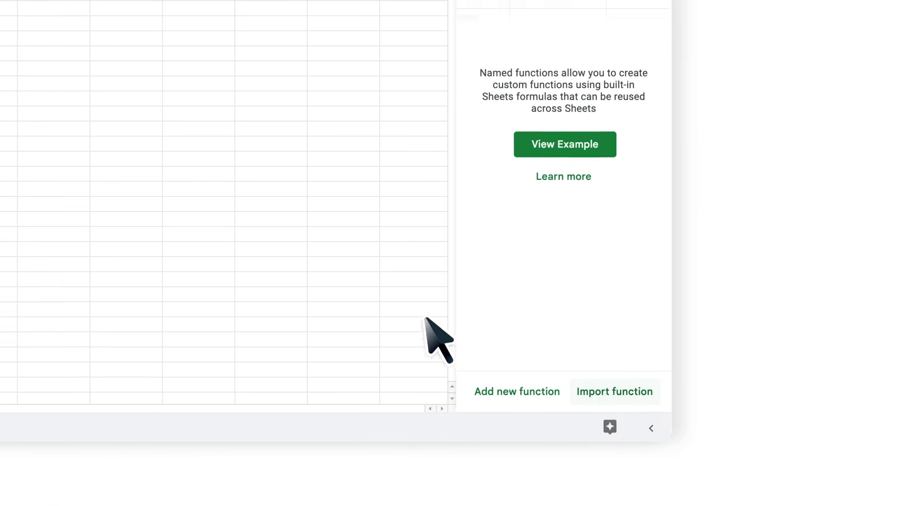
click(602, 389)
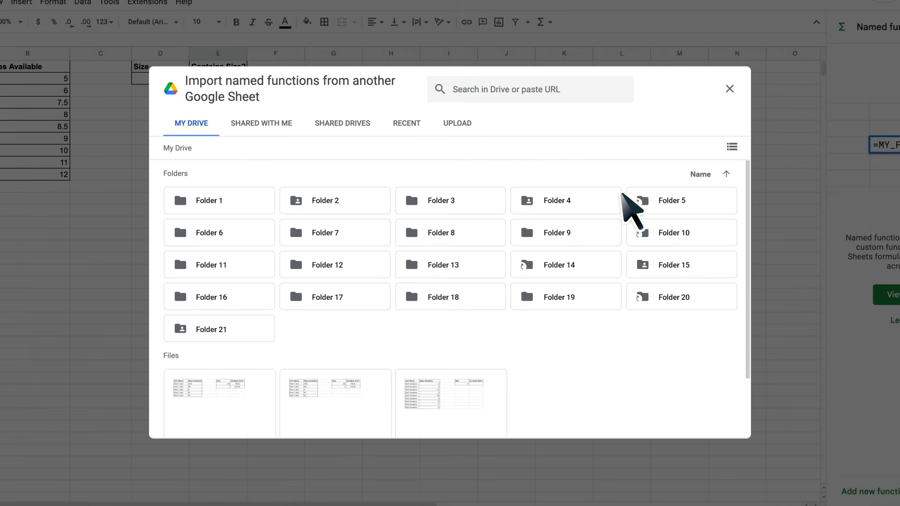
click(508, 90)
text(Clothing Inventory 2022)
key(Return)
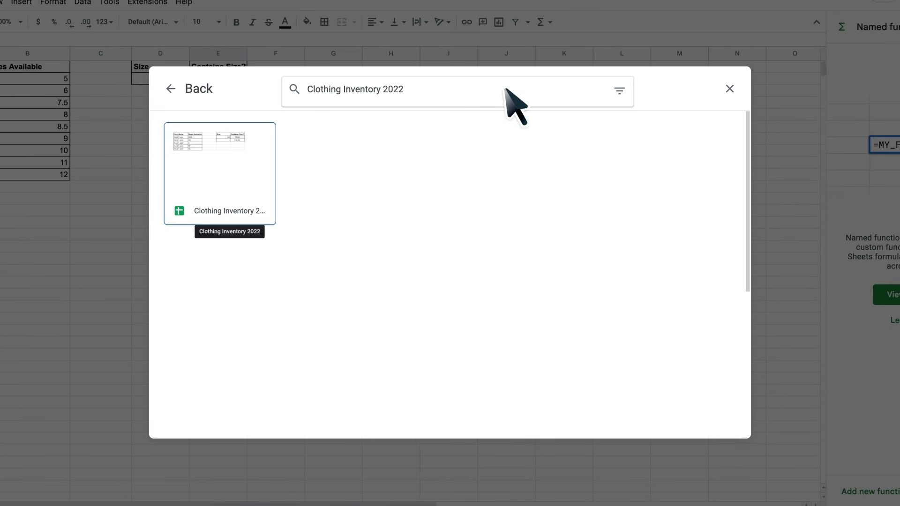
click(233, 179)
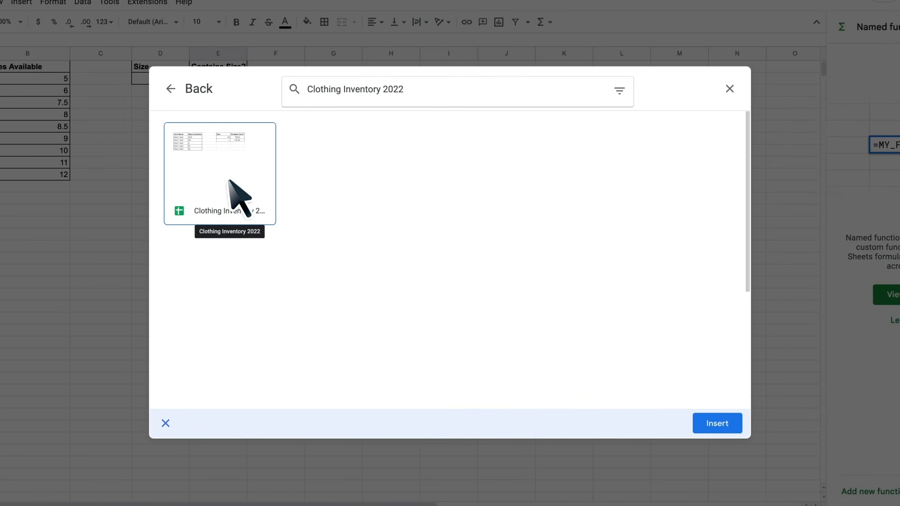
click(722, 423)
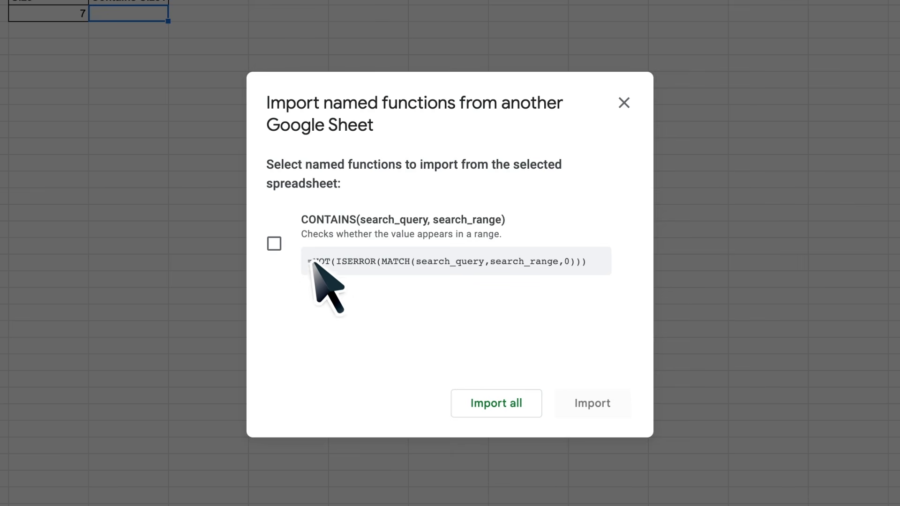
click(274, 243)
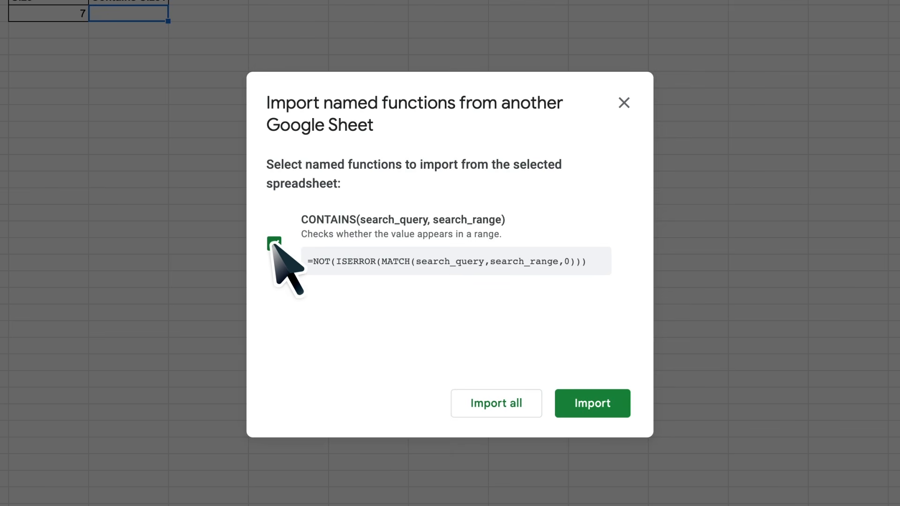
click(586, 403)
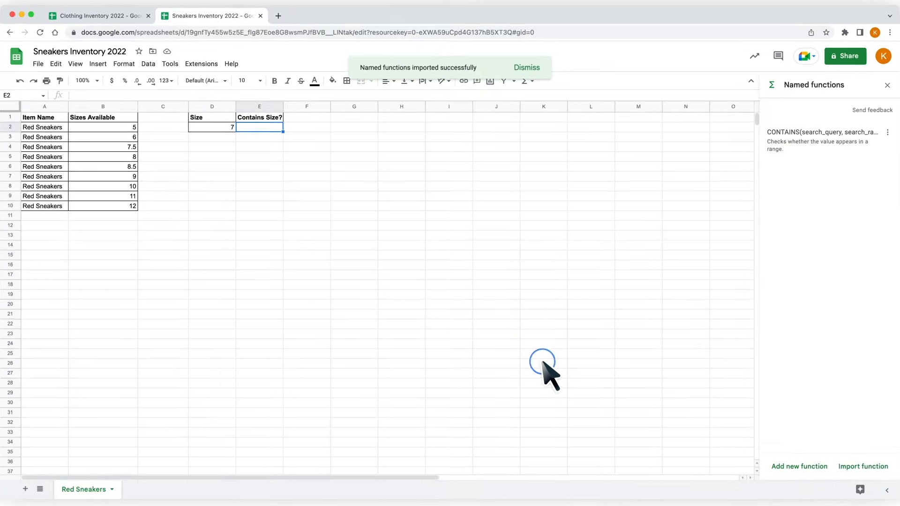